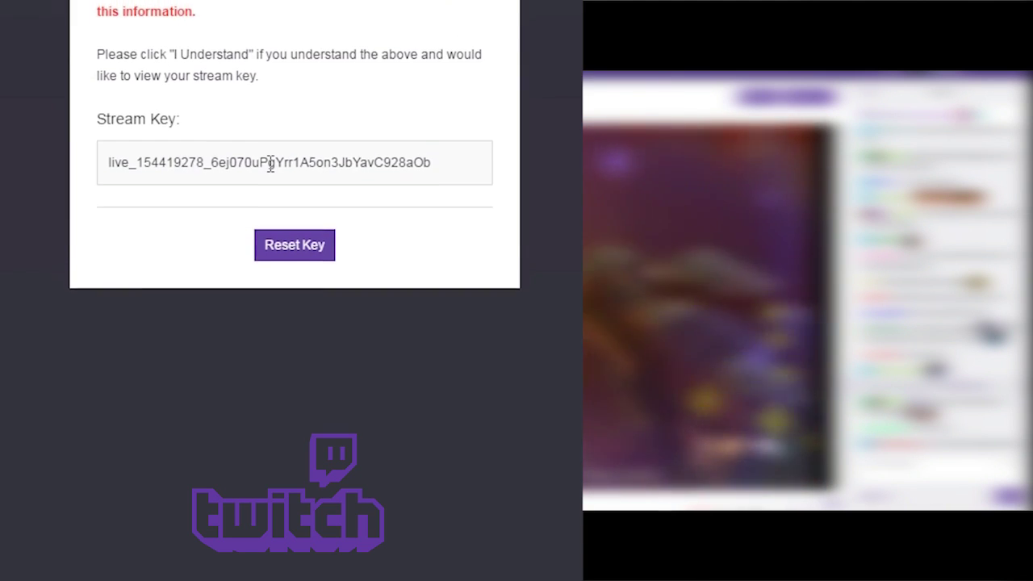
- Copy the key from Twitch's Stream Key dialog and paste it into OBS's Stream key field
{"action": "double_click", "coordinate": [271, 202]}
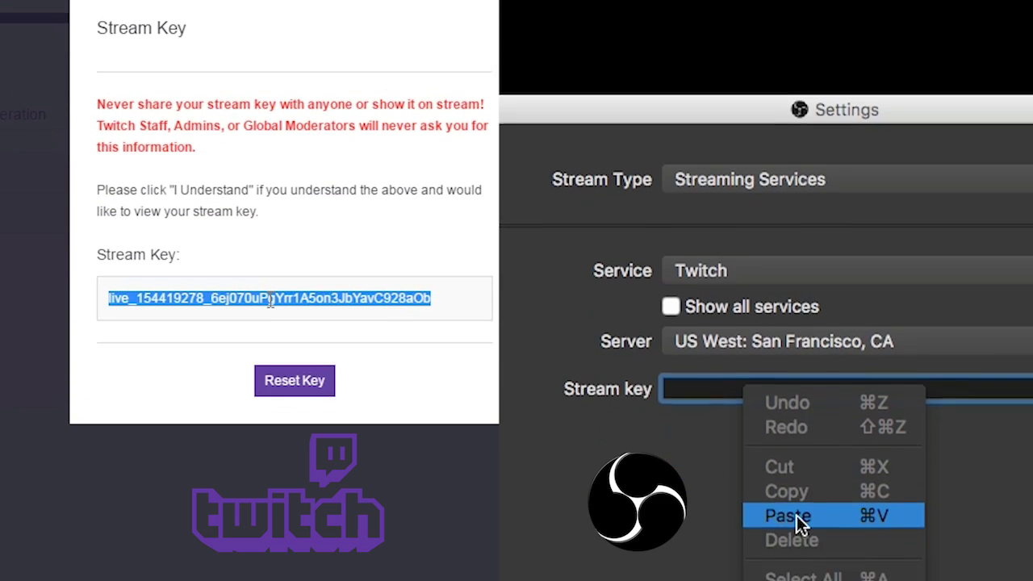
{"action": "left_click", "coordinate": [797, 515]}
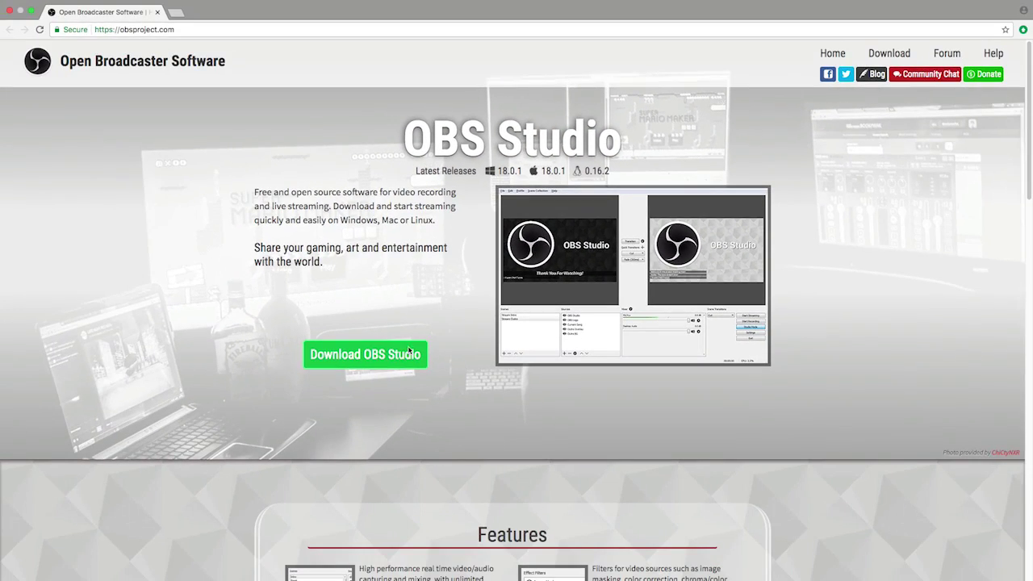
- Reveal the Windows 7+, OSX 10.9+ and Linux download buttons via Download OBS Studio
{"action": "left_click", "coordinate": [397, 353]}
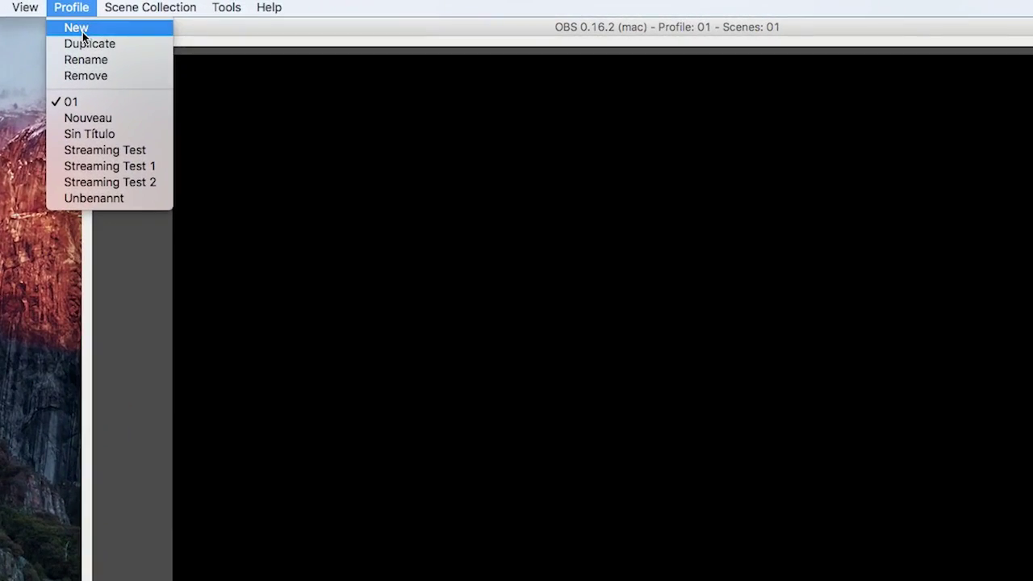
- Create a new OBS profile named 'Test Stream 01'
{"action": "left_click", "coordinate": [83, 31]}
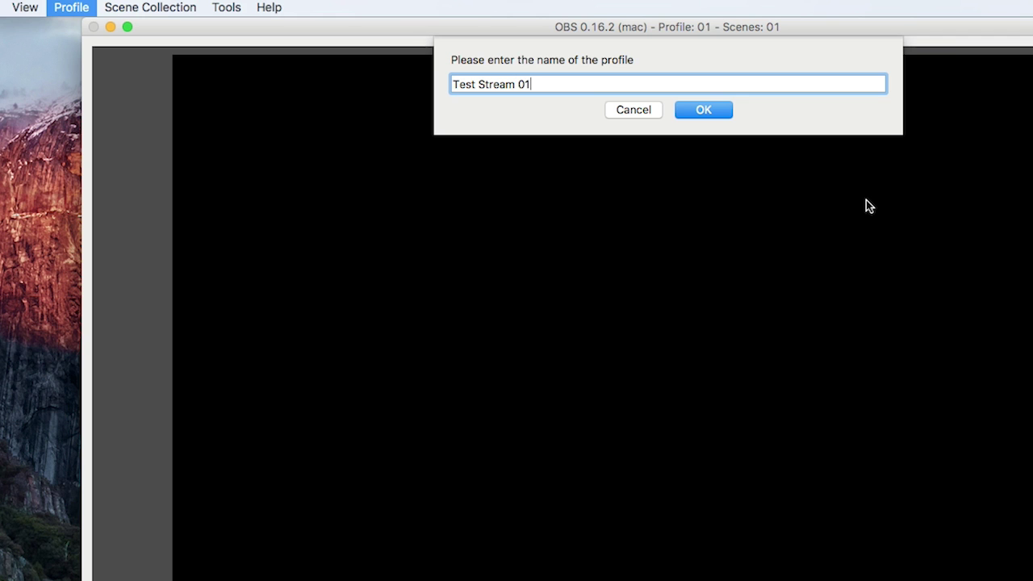
{"action": "type", "text": "Test Stream 01"}
{"action": "left_click", "coordinate": [706, 107]}
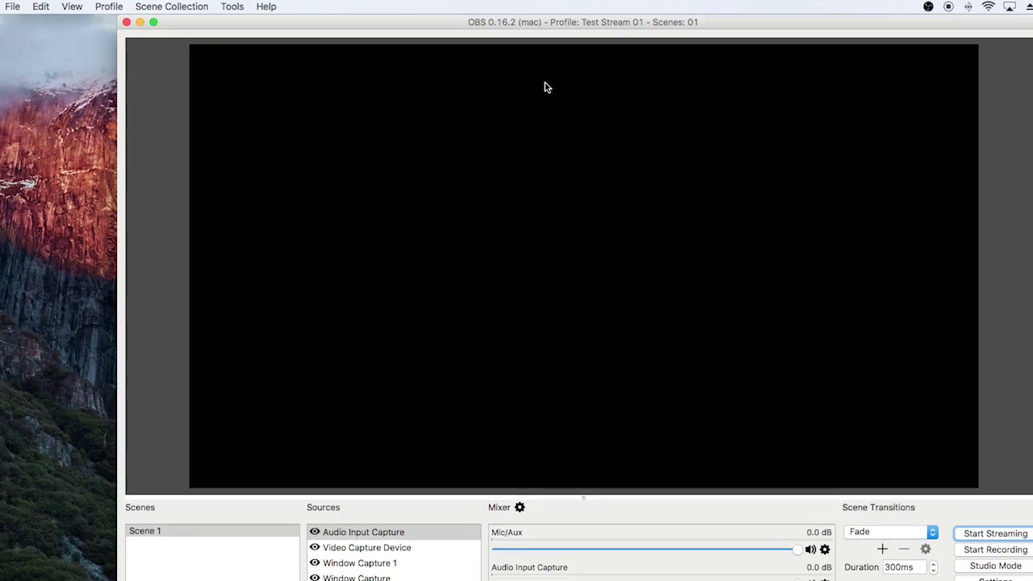
- Switch the interface theme to Dark on the General settings page
{"action": "left_click", "coordinate": [995, 578]}
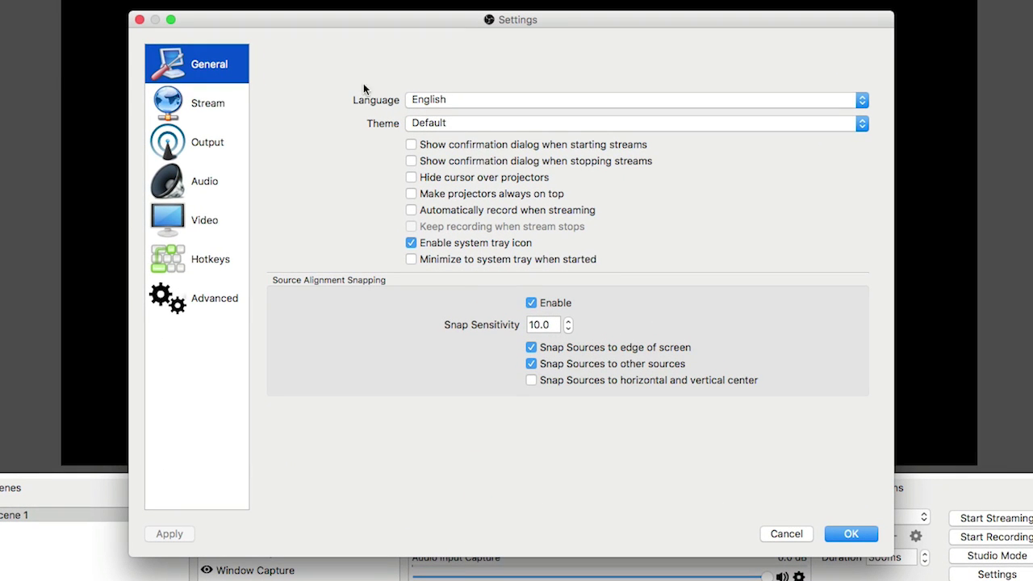
{"action": "left_click", "coordinate": [435, 123]}
{"action": "left_click", "coordinate": [440, 117]}
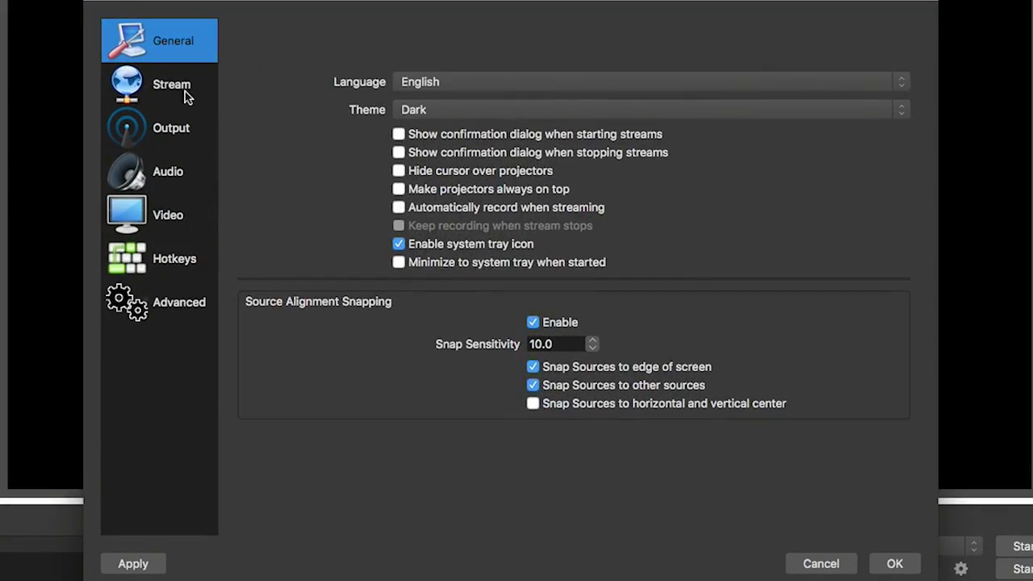
- On the Stream settings page, keep Twitch as the streaming service
{"action": "left_click", "coordinate": [184, 92]}
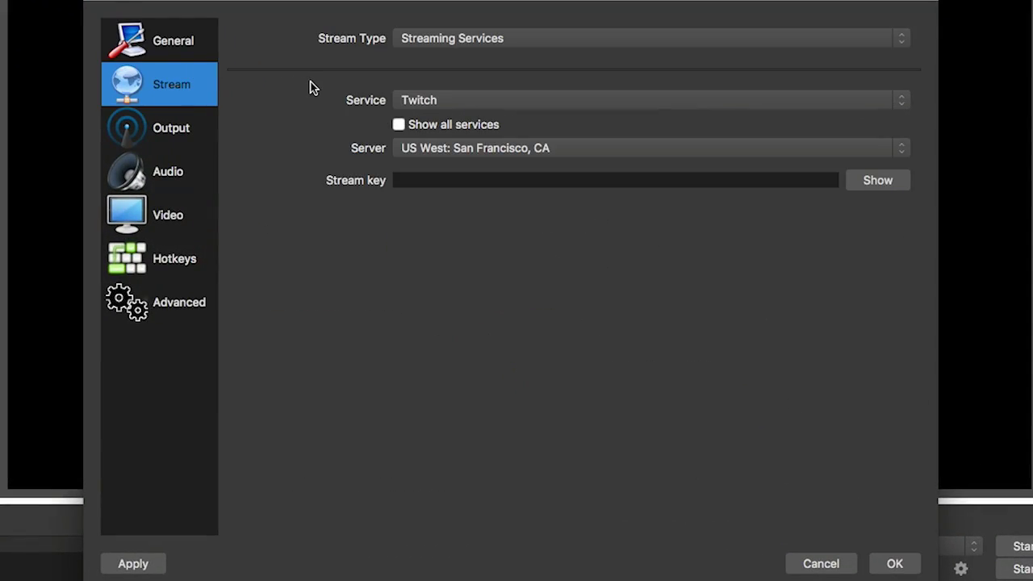
{"action": "left_click", "coordinate": [413, 99]}
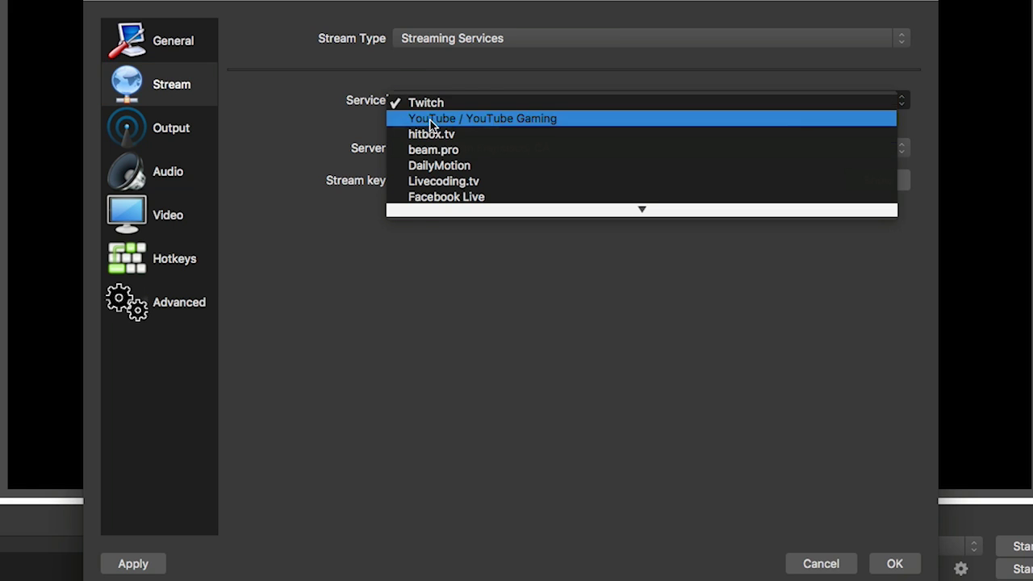
{"action": "scroll", "coordinate": [446, 144], "scroll_direction": "down", "scroll_amount": 1}
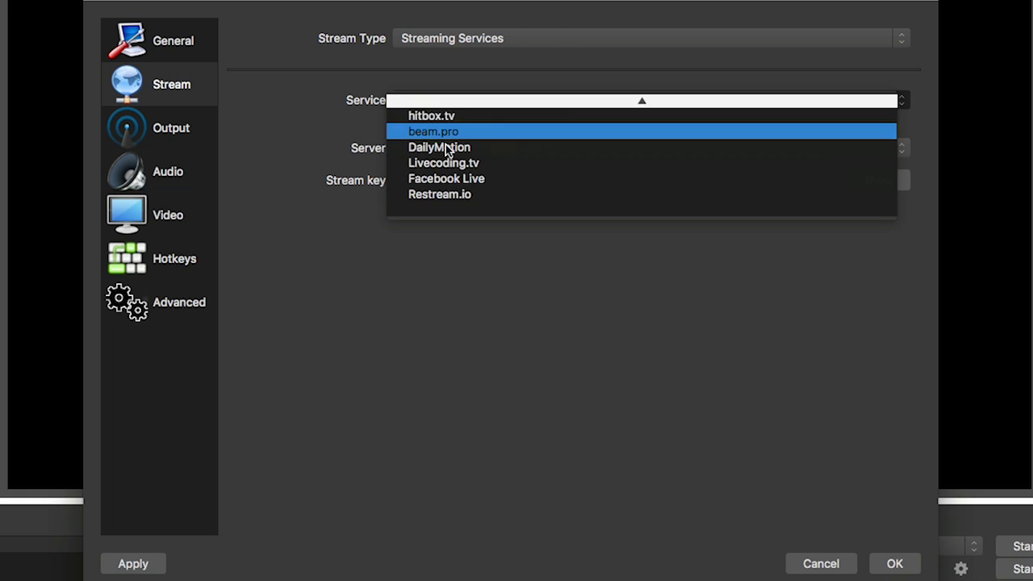
{"action": "scroll", "coordinate": [443, 122], "scroll_direction": "up", "scroll_amount": 2}
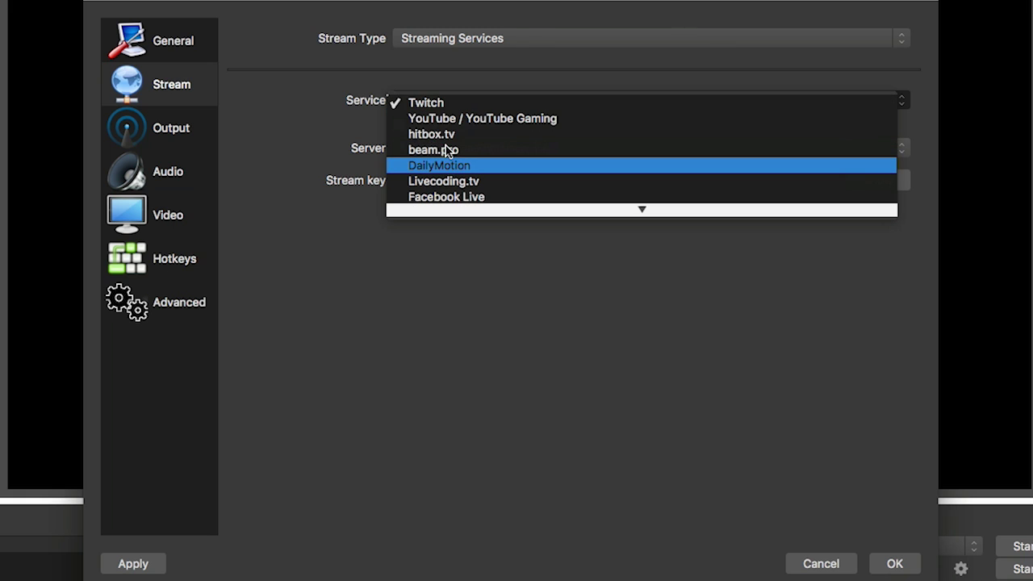
{"action": "left_click", "coordinate": [427, 103]}
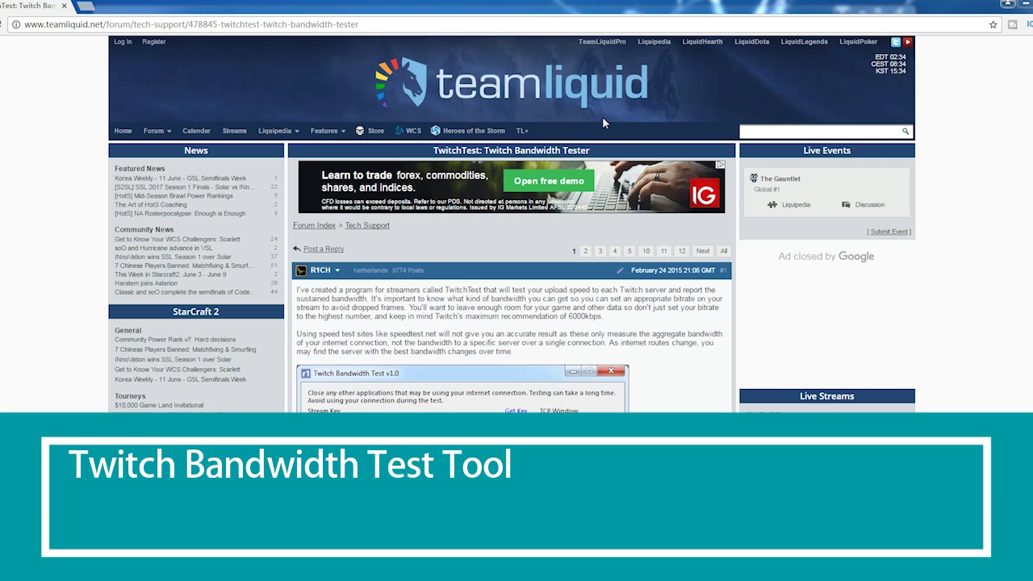
- Launch the TwitchTest bandwidth tester and fetch the stream key from Twitch's page
{"action": "scroll", "coordinate": [700, 130], "scroll_direction": "down", "scroll_amount": 3}
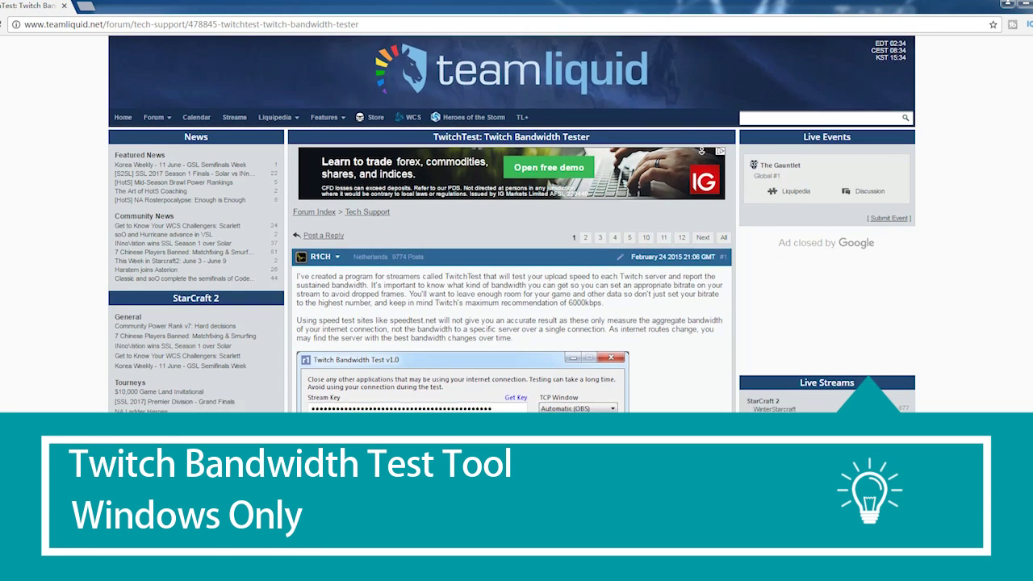
{"action": "scroll", "coordinate": [700, 150], "scroll_direction": "down", "scroll_amount": 3}
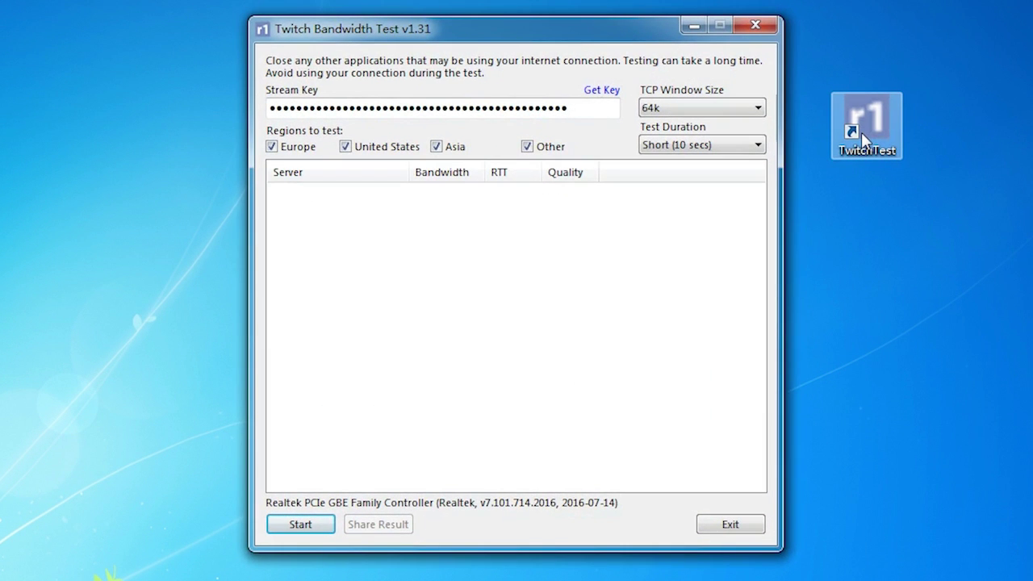
{"action": "left_click", "coordinate": [589, 92]}
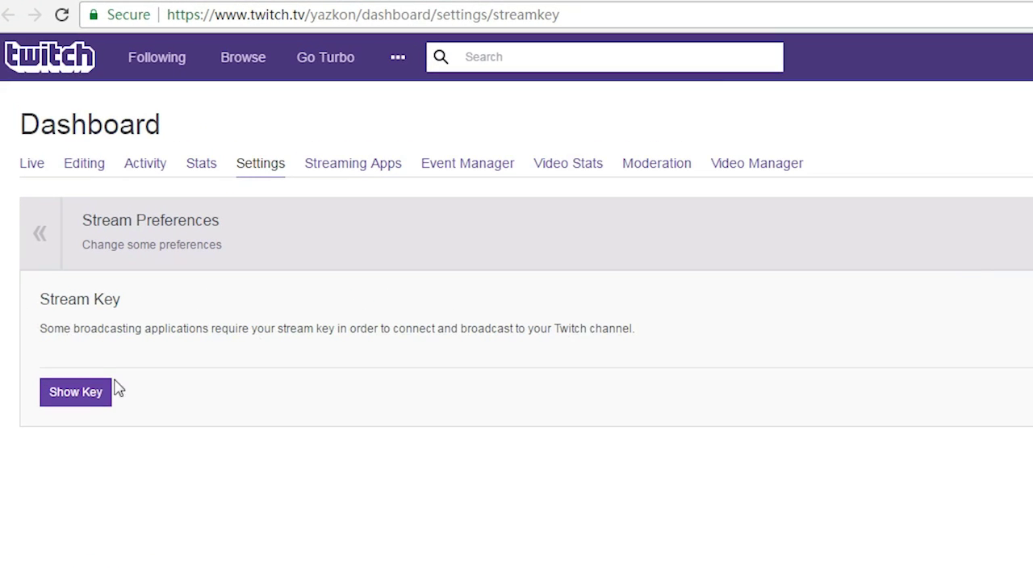
- Show the Twitch stream key, accept the warning, and select the key for copying
{"action": "left_click", "coordinate": [76, 394]}
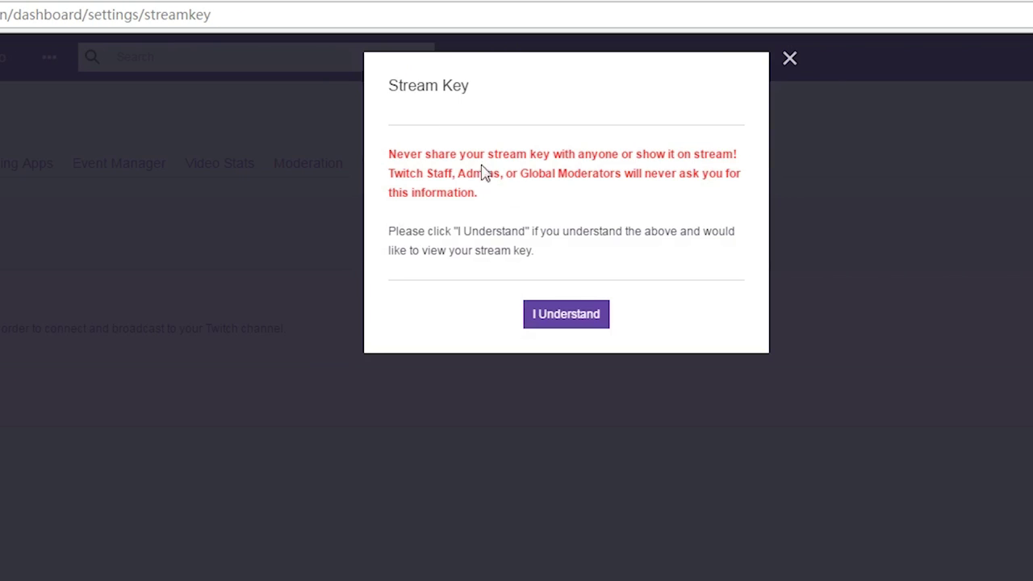
{"action": "left_click", "coordinate": [570, 317]}
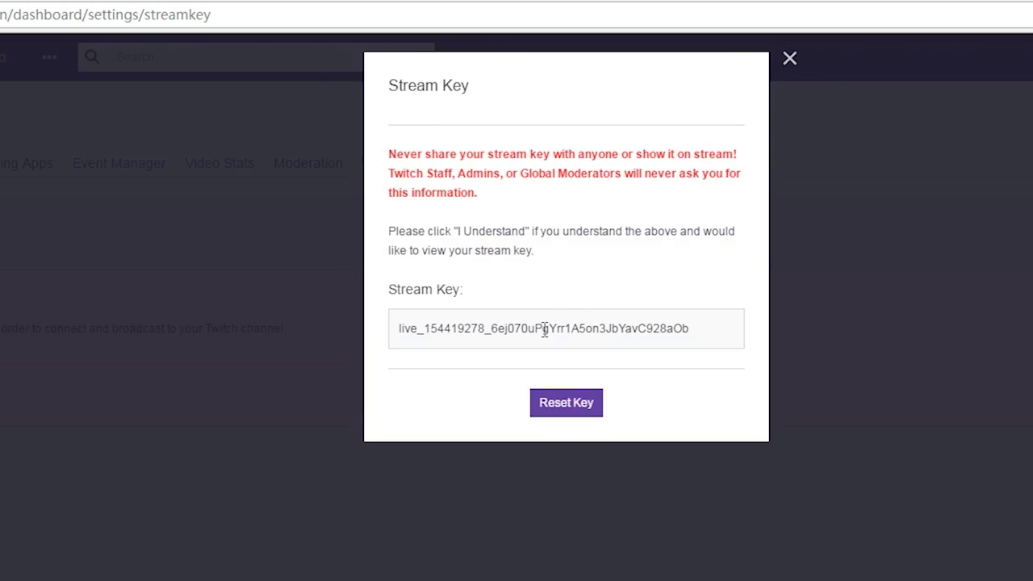
{"action": "double_click", "coordinate": [545, 329]}
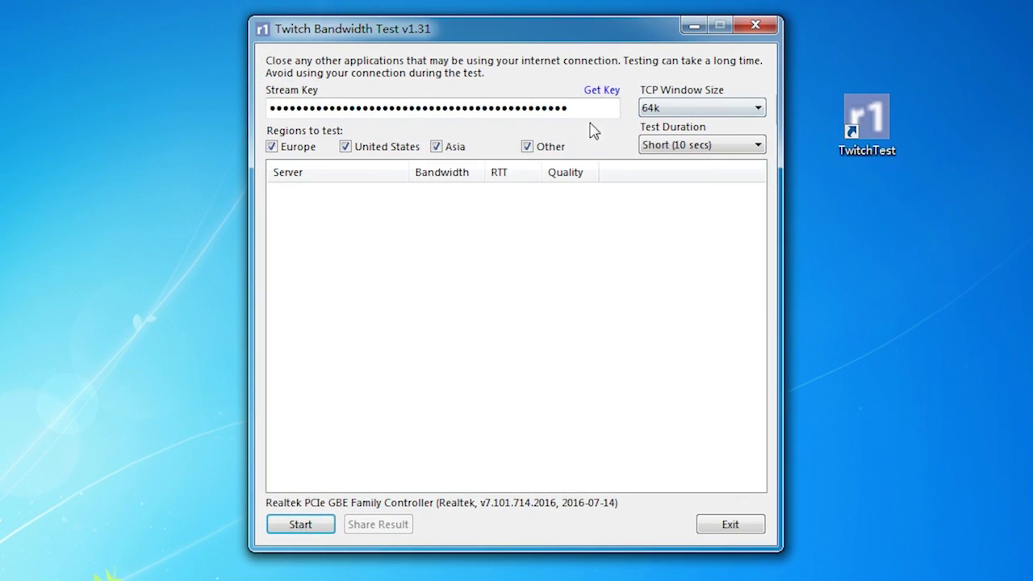
- Enter the stream key, set Automatic (OBS) TCP window and Long (60 secs) duration, and start the test
{"action": "left_click_drag", "start_coordinate": [569, 109], "coordinate": [237, 111]}
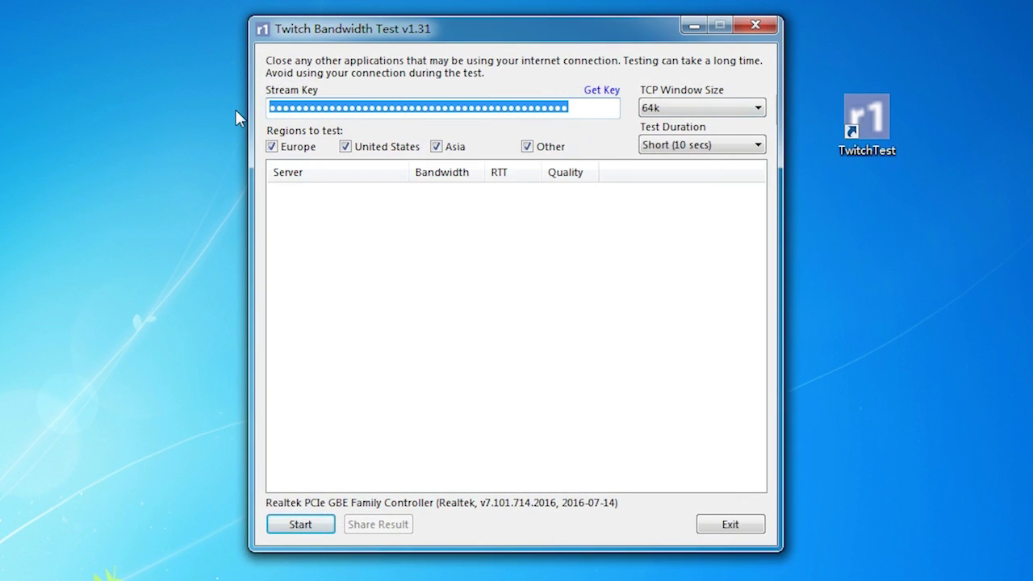
{"action": "key", "text": "End"}
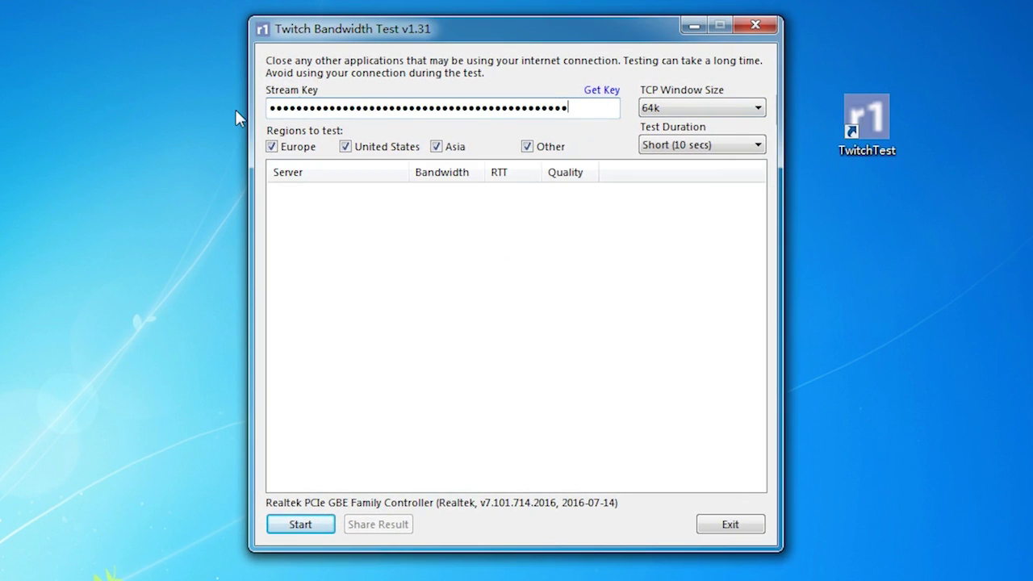
{"action": "left_click", "coordinate": [720, 111]}
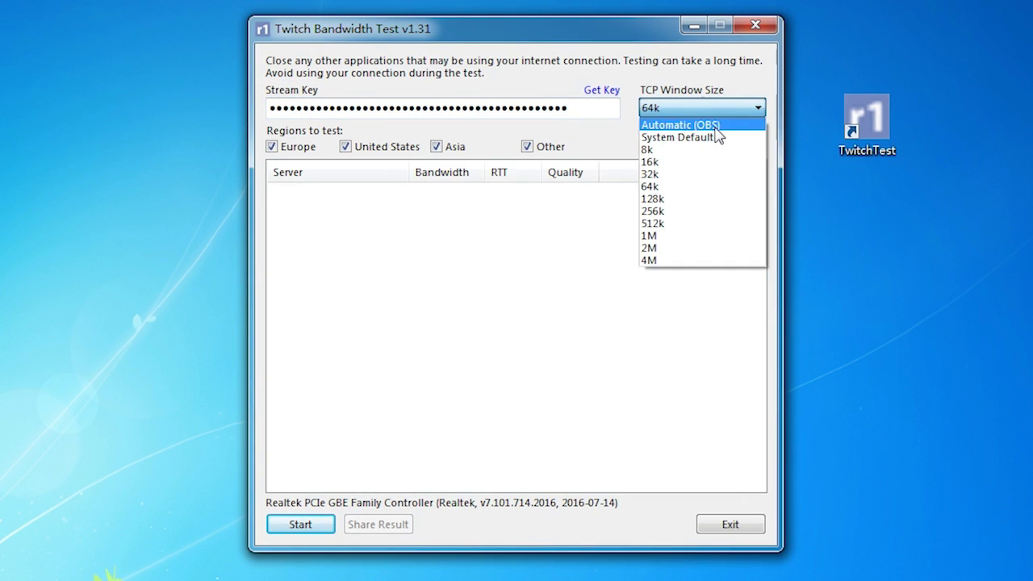
{"action": "left_click", "coordinate": [716, 129]}
{"action": "left_click", "coordinate": [684, 150]}
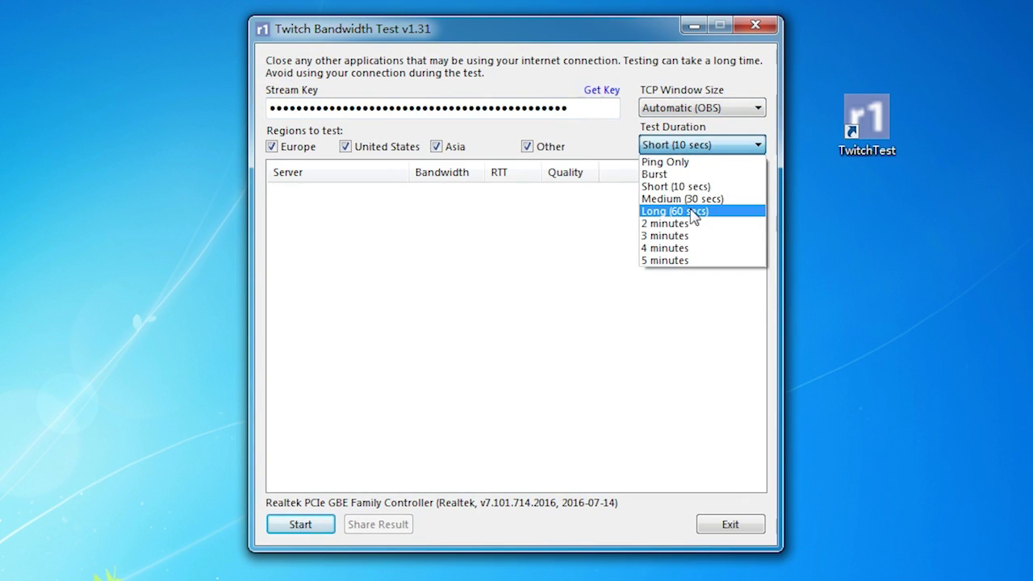
{"action": "left_click", "coordinate": [691, 217]}
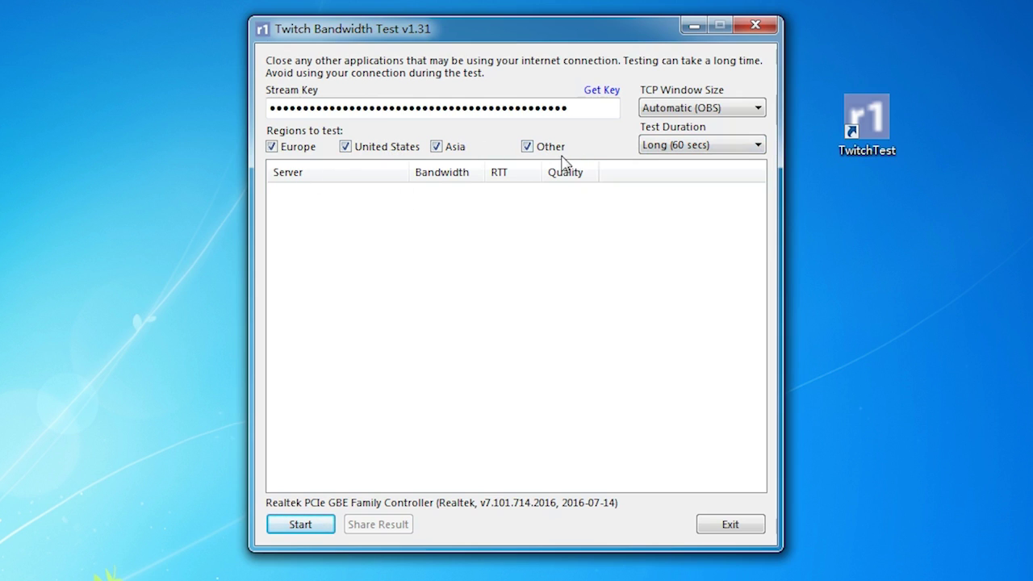
{"action": "left_click", "coordinate": [301, 525]}
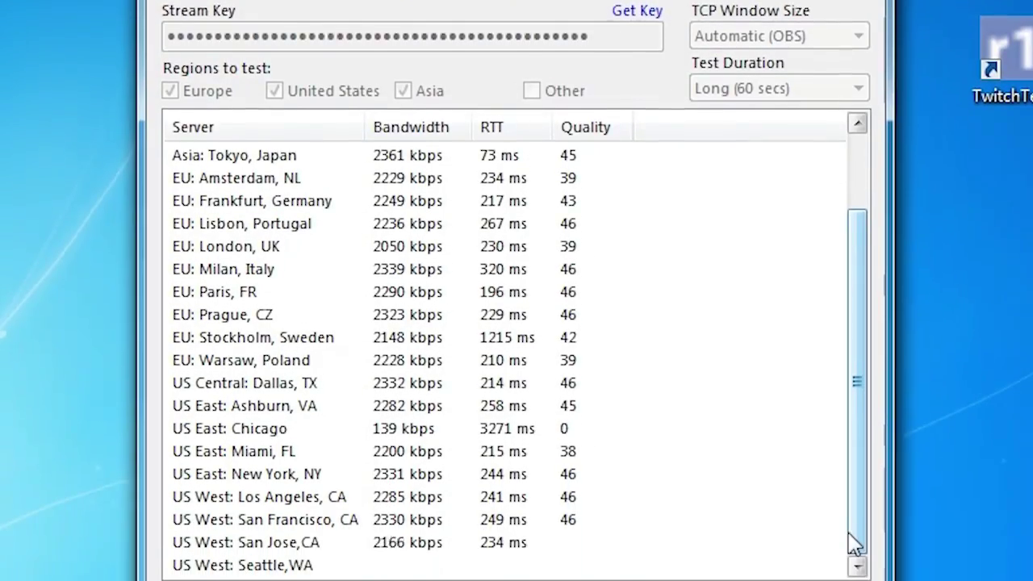
{"action": "left_click", "coordinate": [847, 470]}
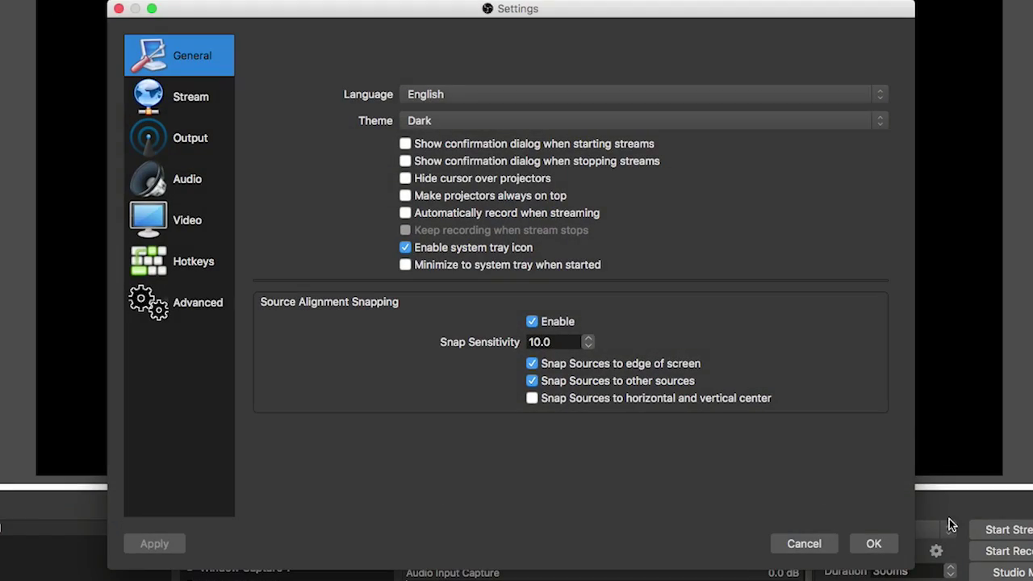
{"action": "left_click", "coordinate": [171, 105]}
{"action": "left_click", "coordinate": [450, 184]}
{"action": "right_click", "coordinate": [449, 186]}
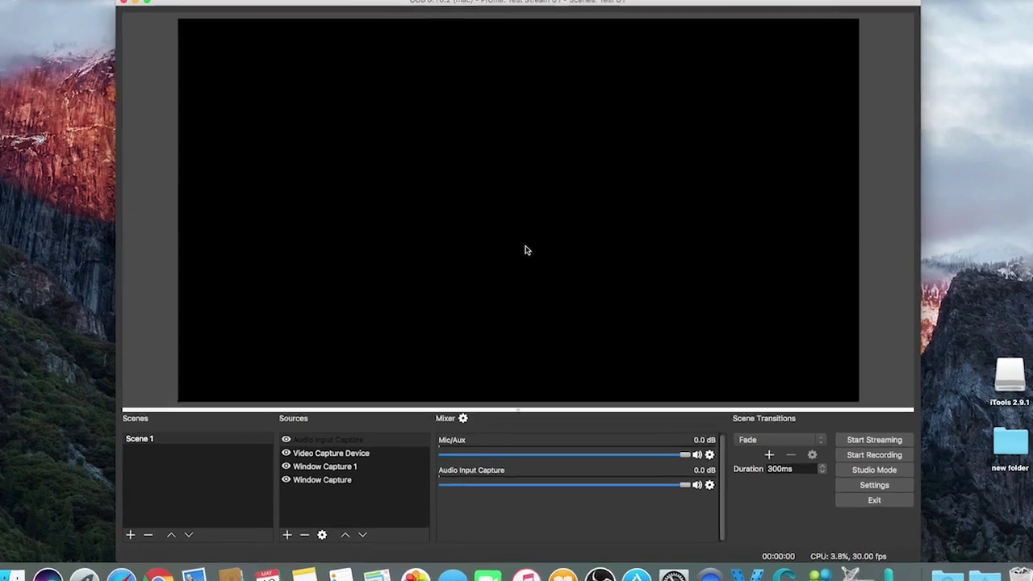
- Review the 2500 video bitrate on the Output page and list the recording formats
{"action": "left_click", "coordinate": [870, 486]}
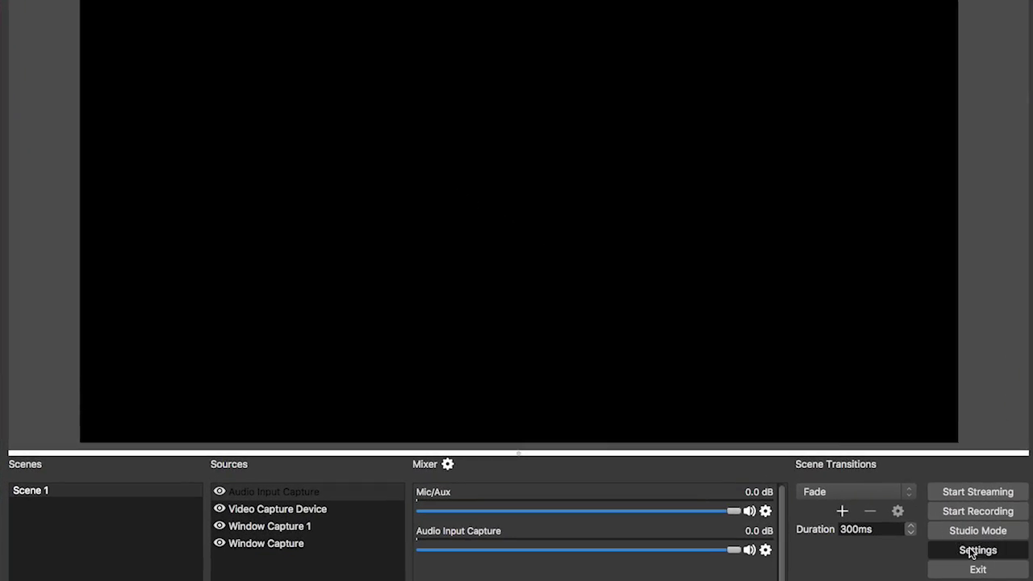
{"action": "left_click", "coordinate": [234, 144]}
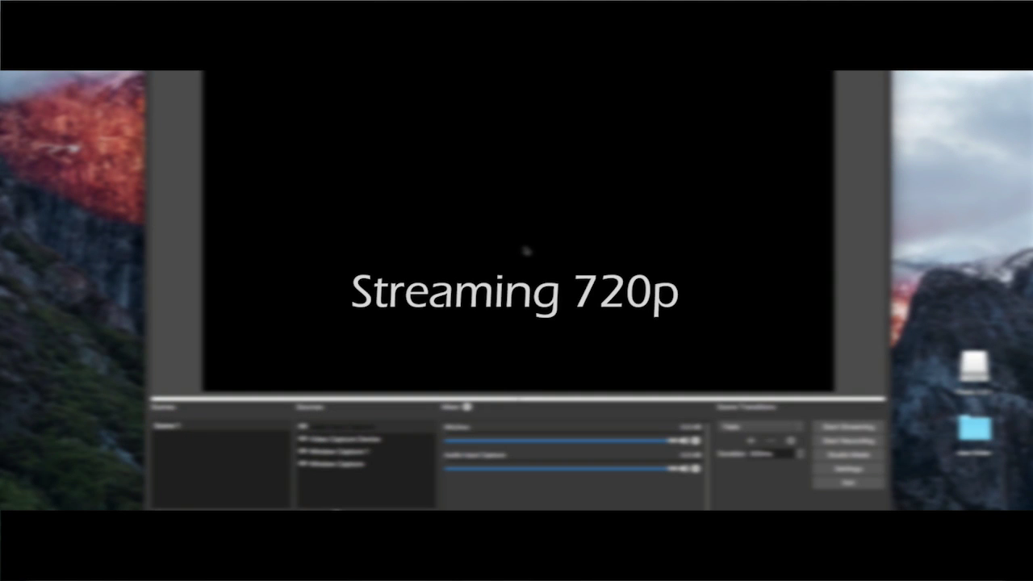
{"action": "left_click", "coordinate": [848, 467]}
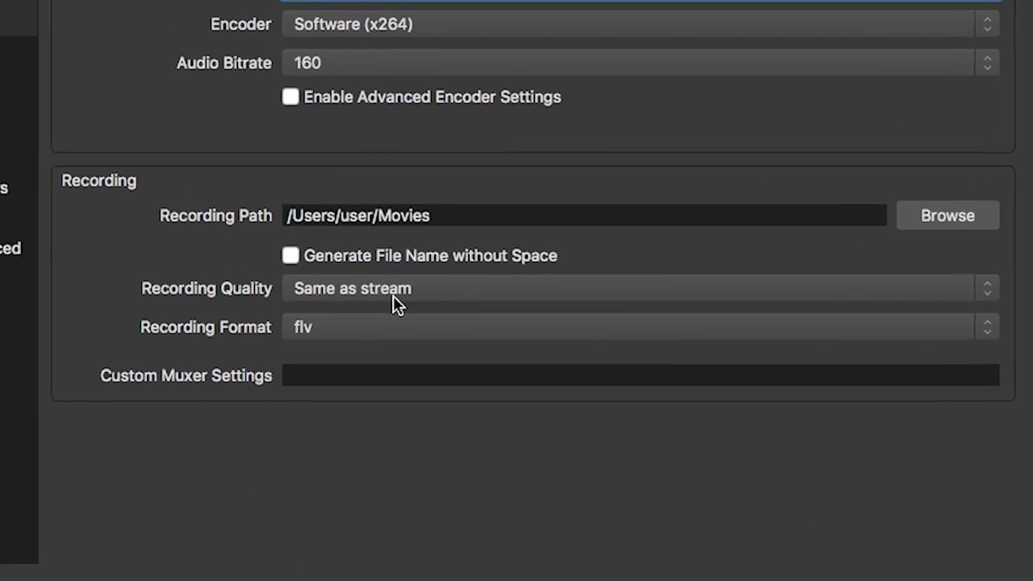
{"action": "left_click", "coordinate": [364, 333]}
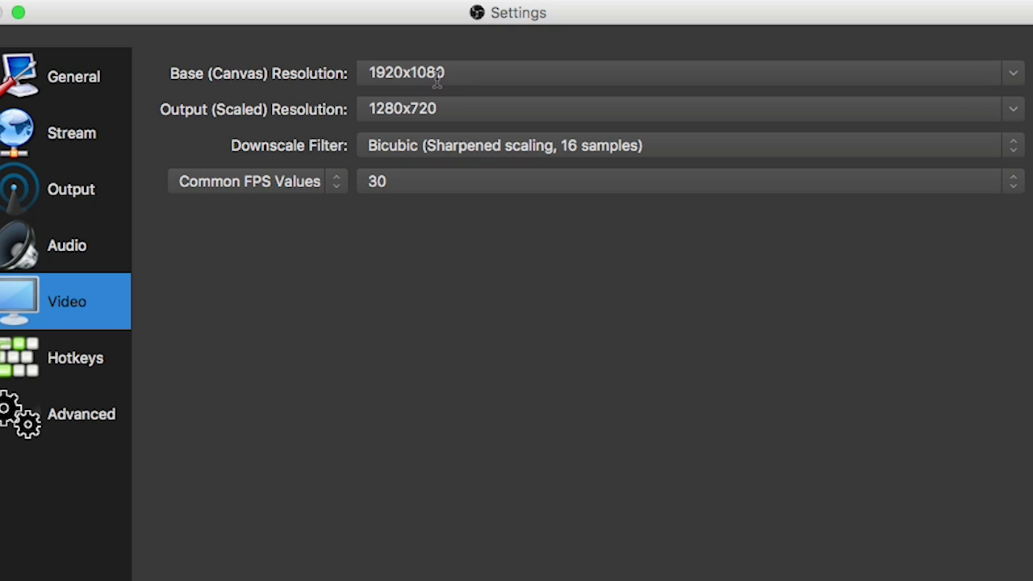
- Keep the 1920x1080 base and 1280x720 output resolutions, and set Common FPS to 60
{"action": "left_click", "coordinate": [1011, 81]}
{"action": "left_click", "coordinate": [1012, 81]}
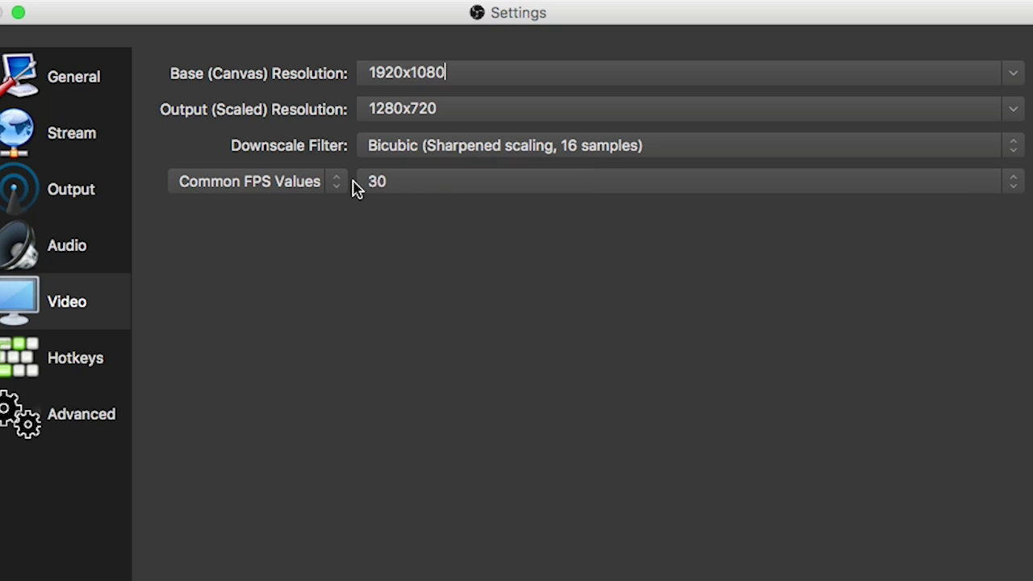
{"action": "left_click", "coordinate": [972, 190]}
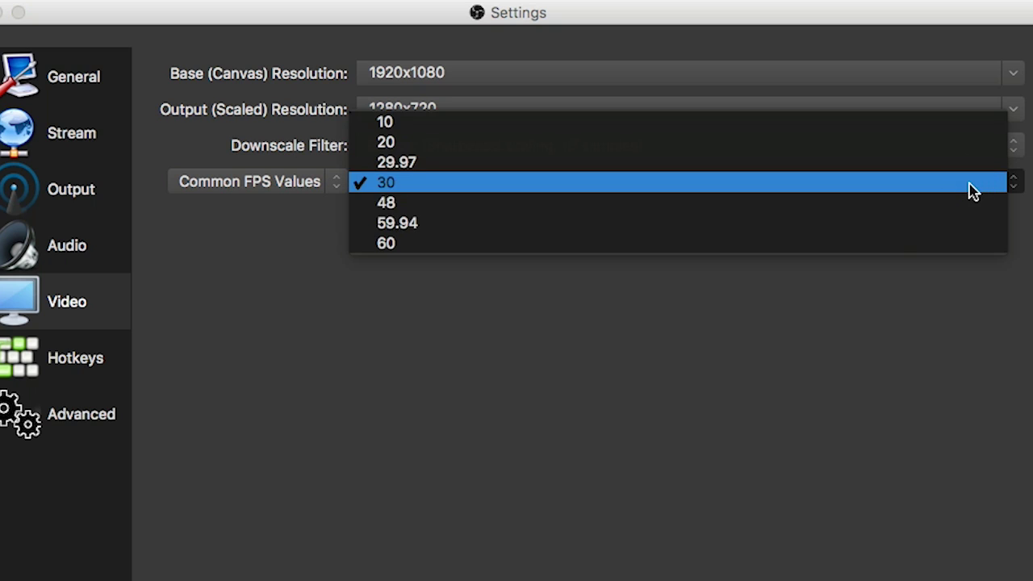
{"action": "left_click", "coordinate": [900, 245]}
{"action": "left_click", "coordinate": [896, 194]}
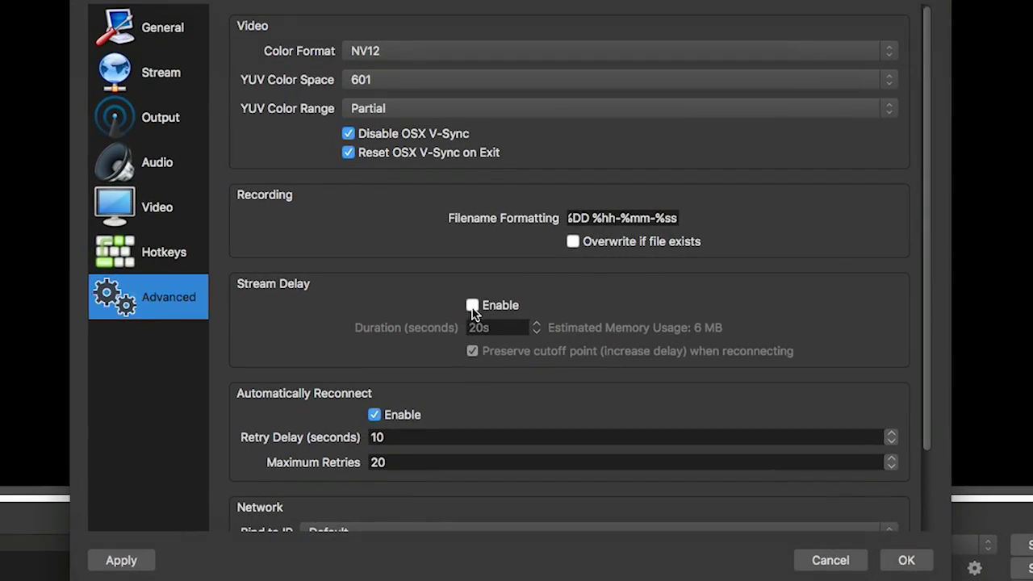
- Turn on Stream Delay, change its duration from 20s to 10s, and apply the settings
{"action": "left_click", "coordinate": [472, 306]}
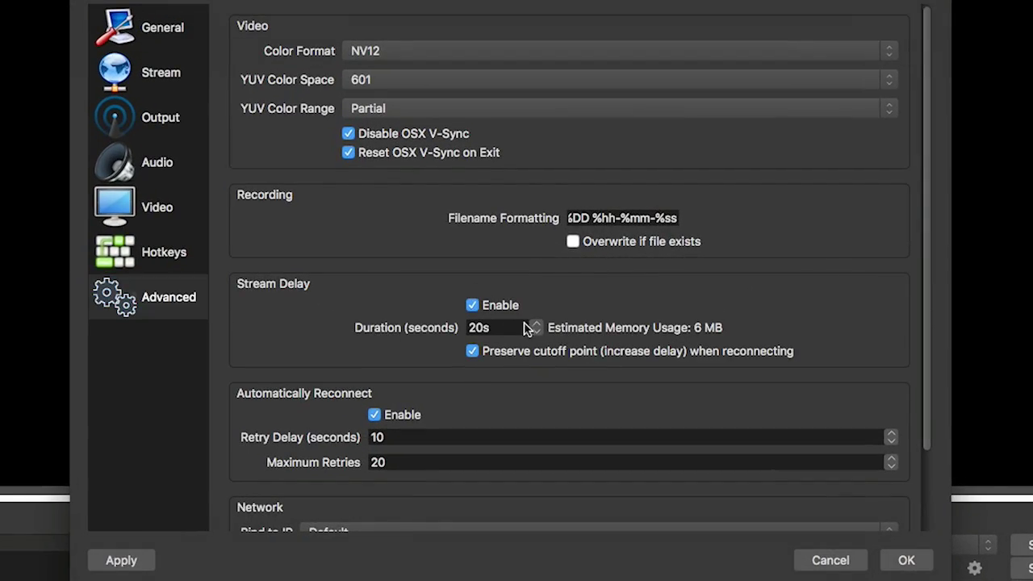
{"action": "left_click_drag", "start_coordinate": [484, 327], "coordinate": [454, 333]}
{"action": "left_click", "coordinate": [629, 315]}
{"action": "left_click", "coordinate": [136, 560]}
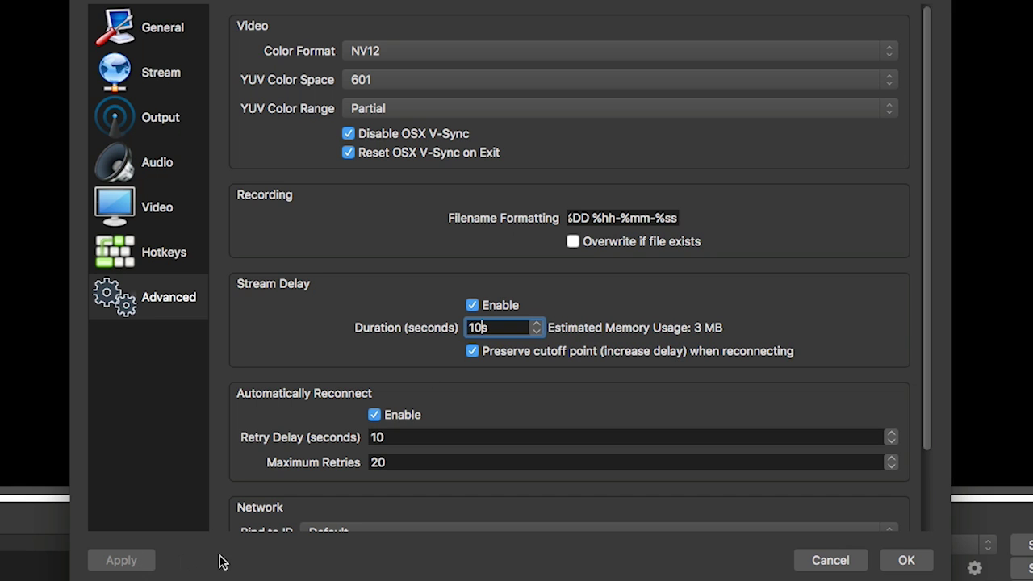
{"action": "left_click", "coordinate": [918, 559]}
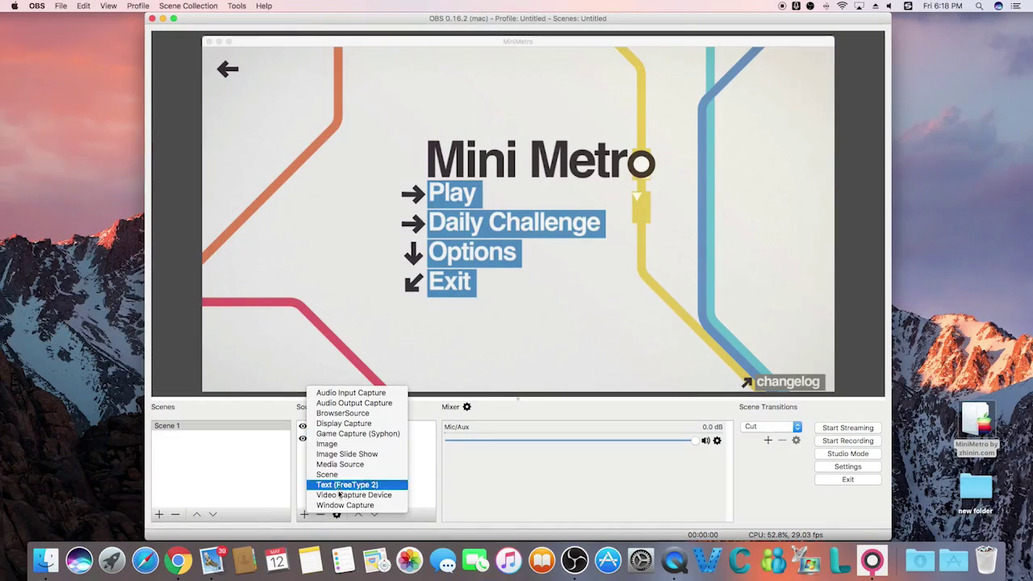
- Add the FaceTime HD Camera as a Video Capture Device and shrink it into the lower-right corner
{"action": "left_click", "coordinate": [403, 492]}
{"action": "left_click", "coordinate": [582, 178]}
{"action": "left_click", "coordinate": [490, 327]}
{"action": "left_click", "coordinate": [490, 334]}
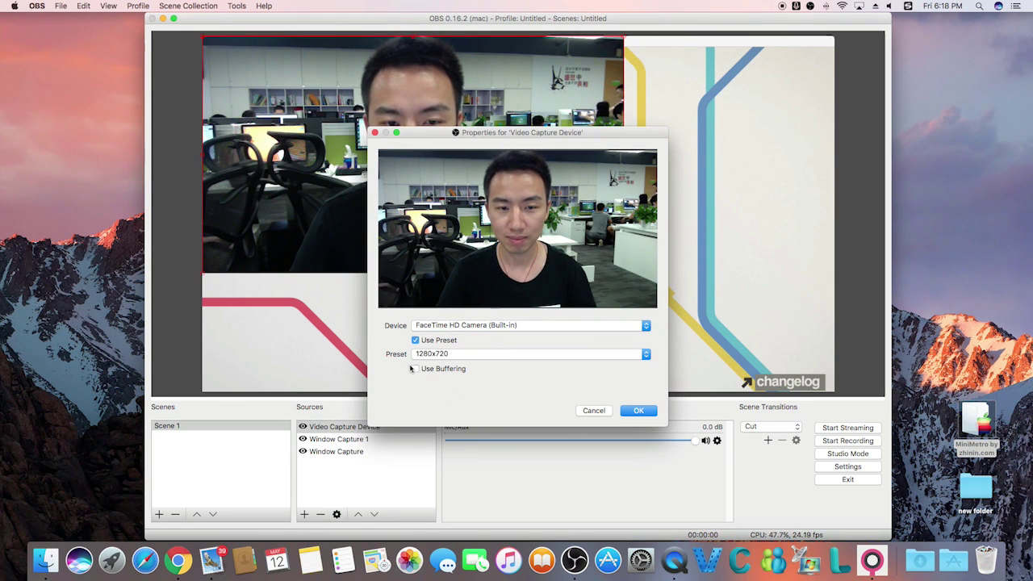
{"action": "left_click", "coordinate": [638, 410]}
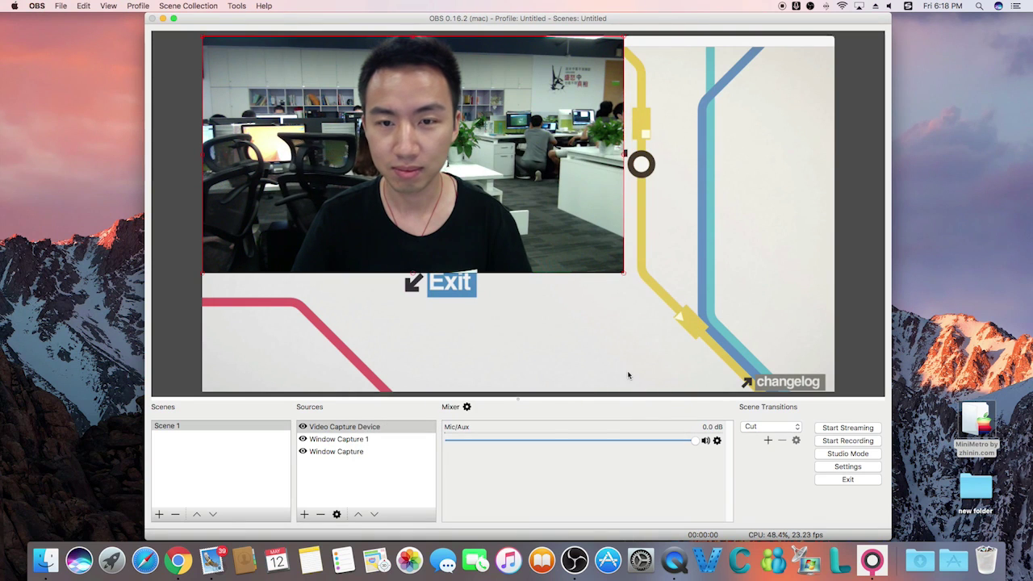
{"action": "left_click_drag", "start_coordinate": [624, 277], "coordinate": [750, 345]}
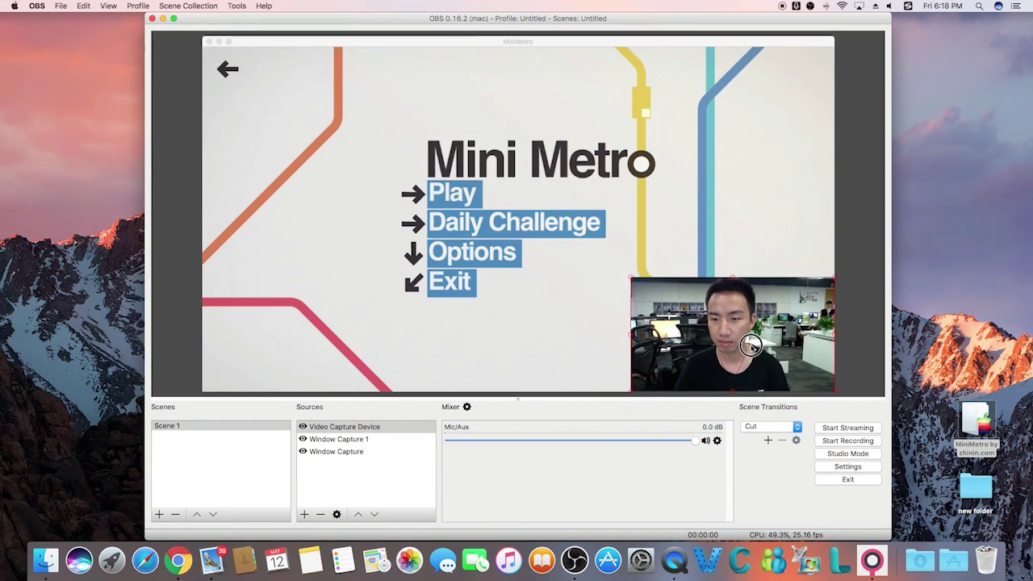